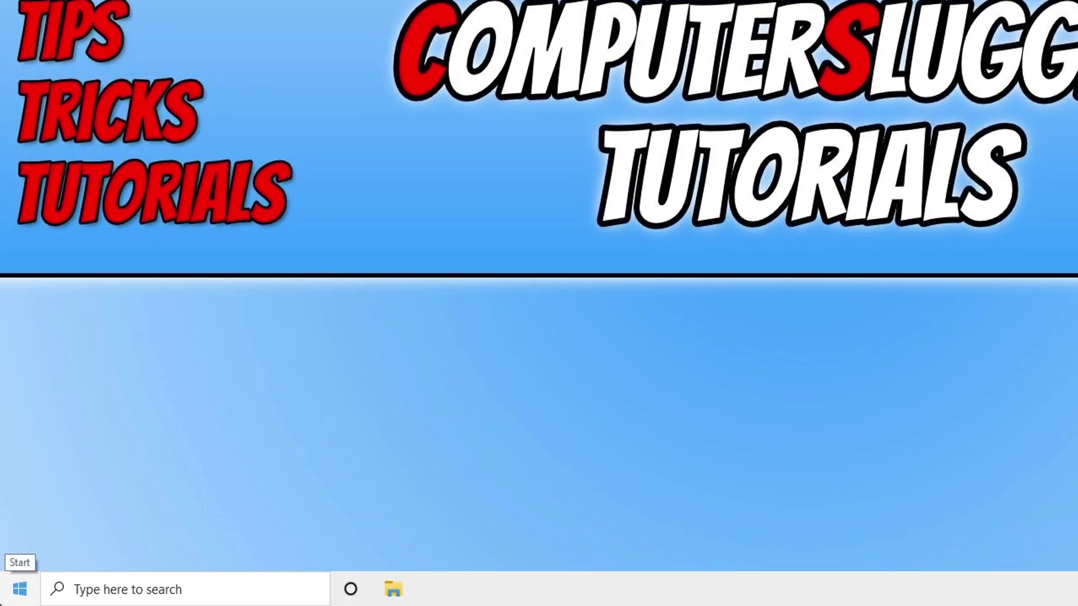
Step: Check for updates in Update & Security so the Defender update installs, then close Settings
right_click(20, 589)
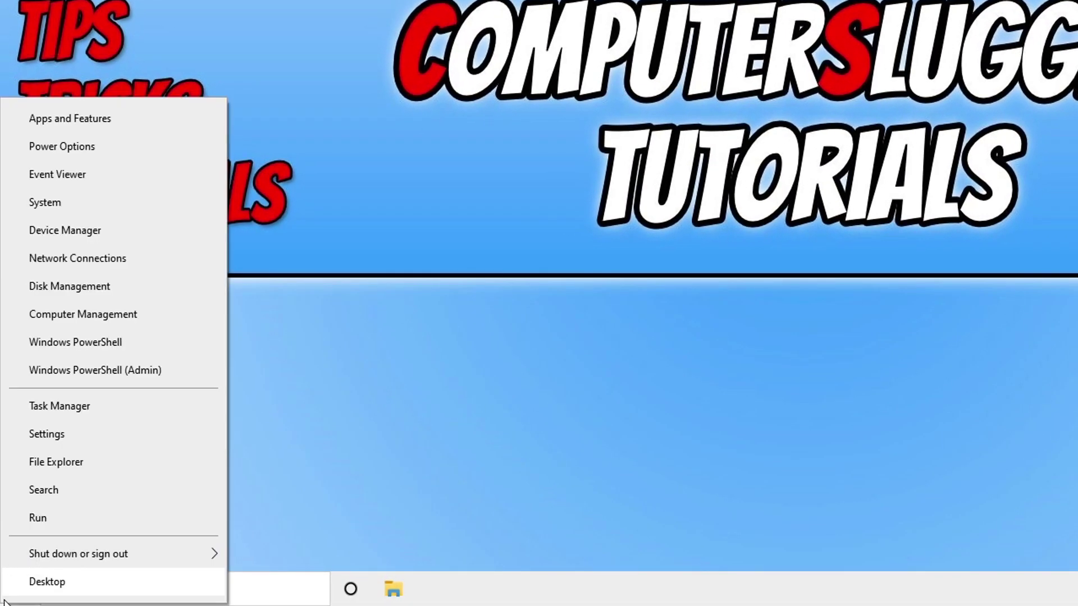
left_click(133, 435)
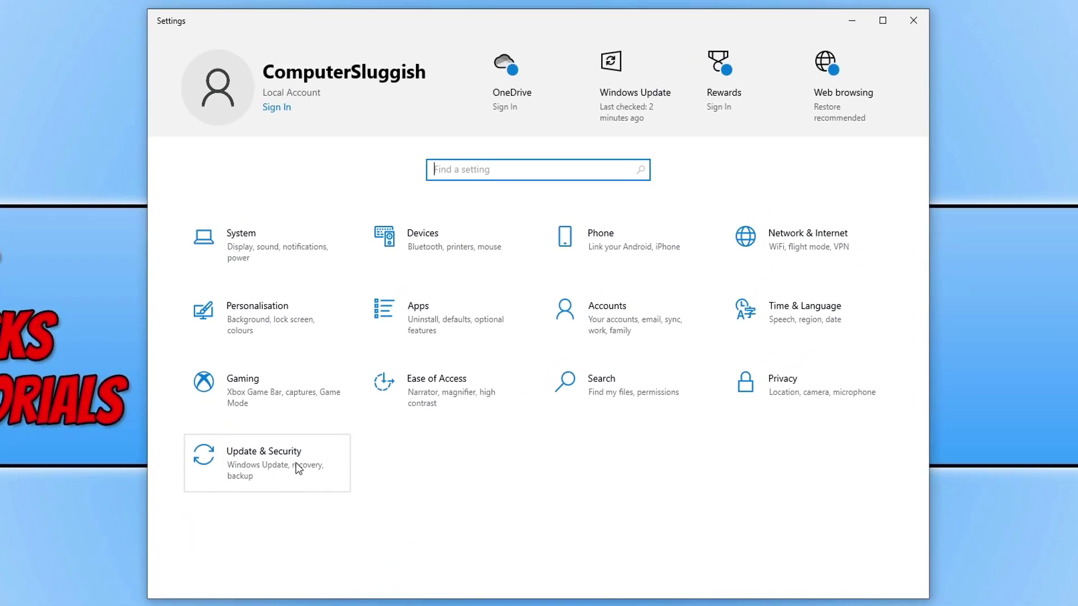
left_click(336, 449)
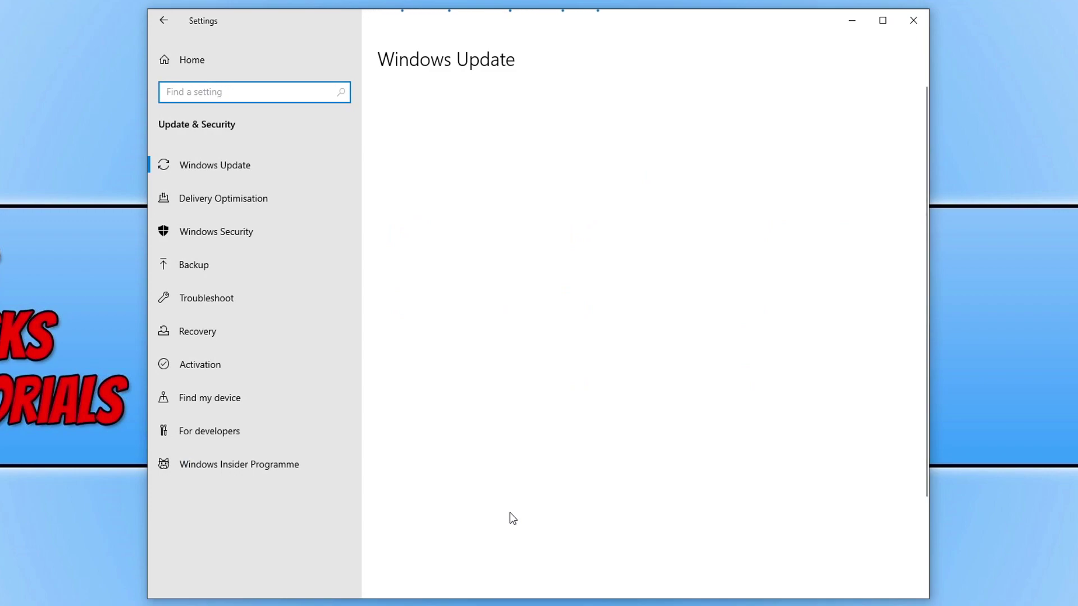
left_click(445, 141)
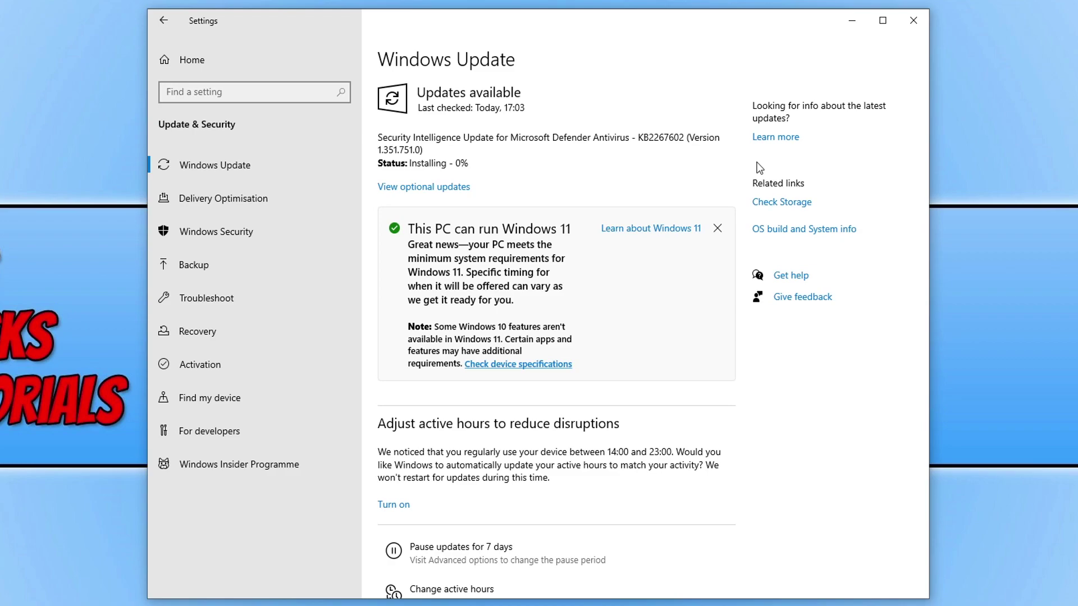
left_click(913, 20)
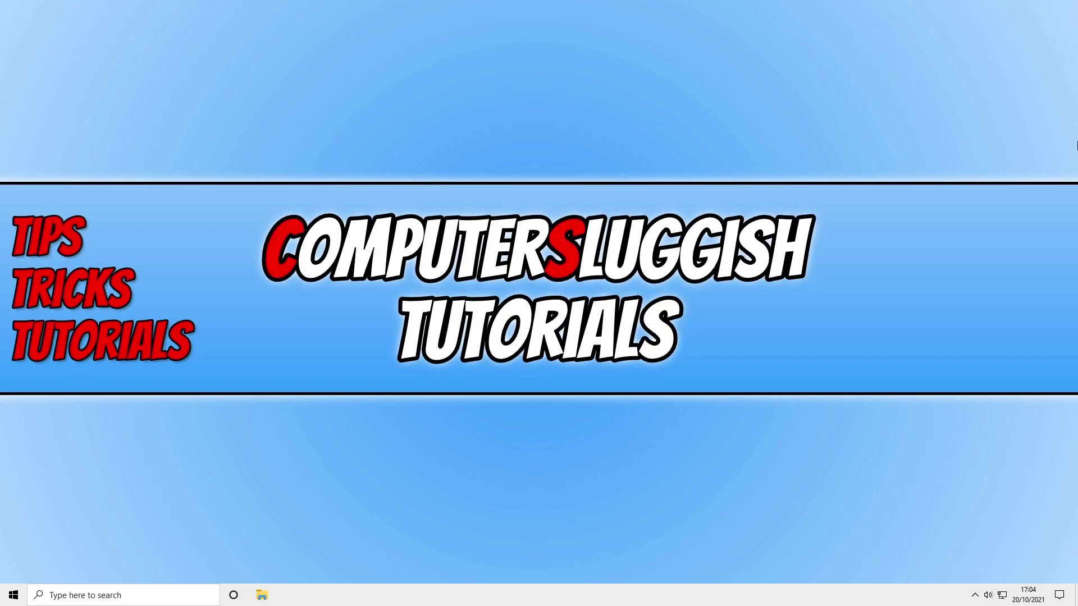
Step: On Task Manager's Users tab, inspect the disconnected second account's CPU, memory, disk, network and GPU columns
right_click(511, 598)
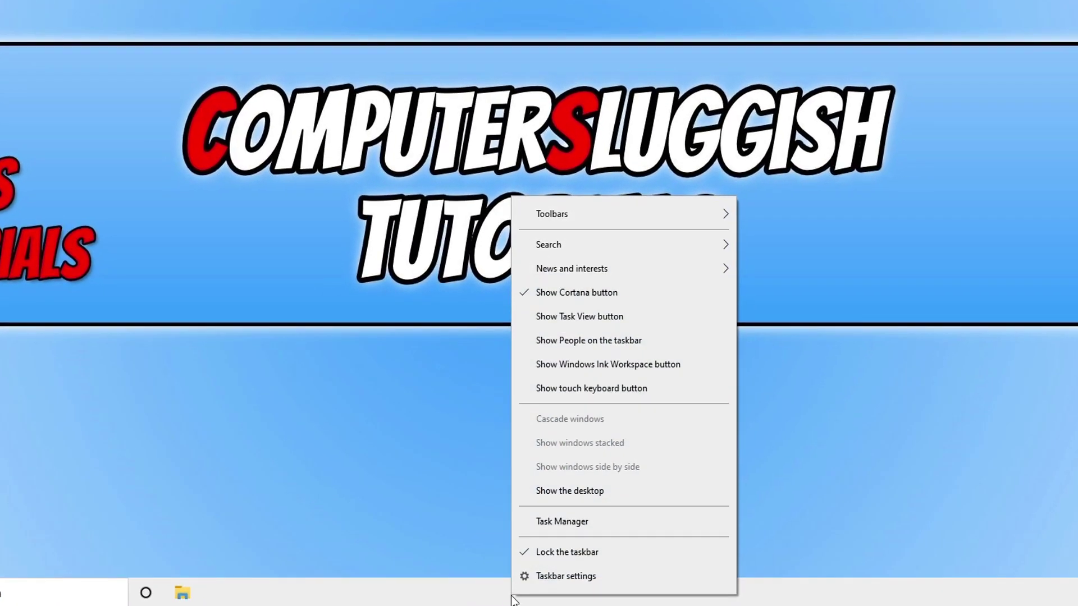
left_click(598, 524)
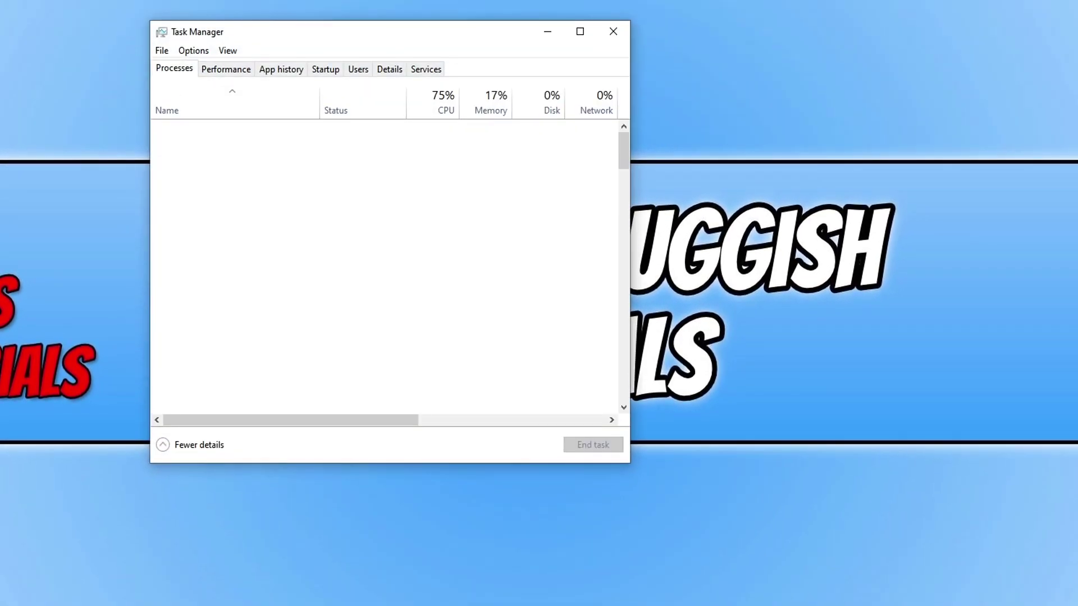
left_click(359, 68)
left_click(207, 150)
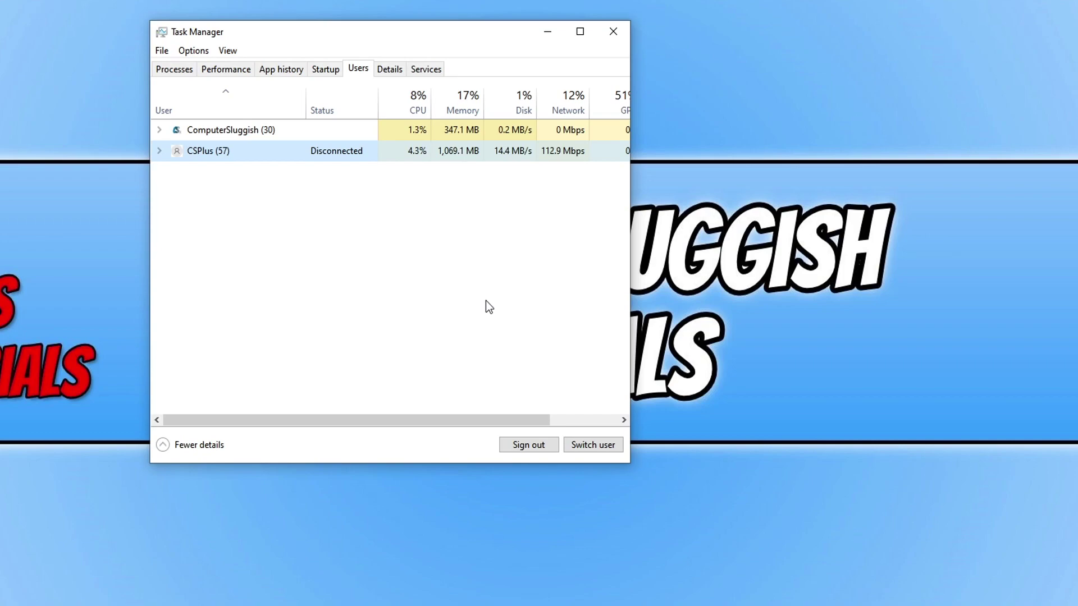
left_click_drag(432, 420, 548, 420)
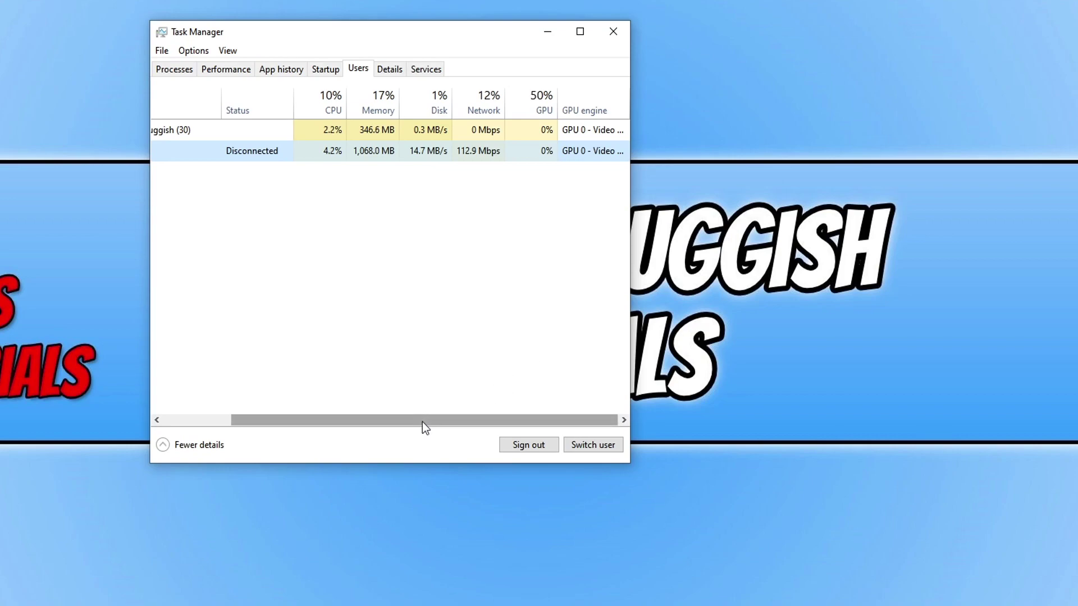
left_click_drag(423, 422, 299, 410)
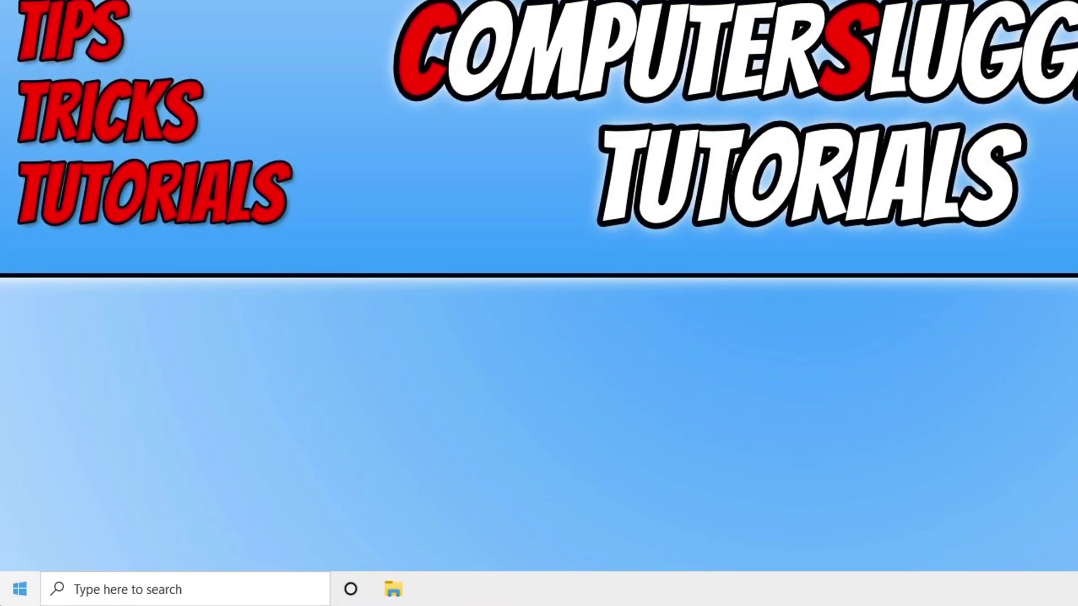
right_click(20, 590)
Step: Go to Settings > Gaming > Game Mode, confirm the toggle is On, and close Settings
left_click(88, 443)
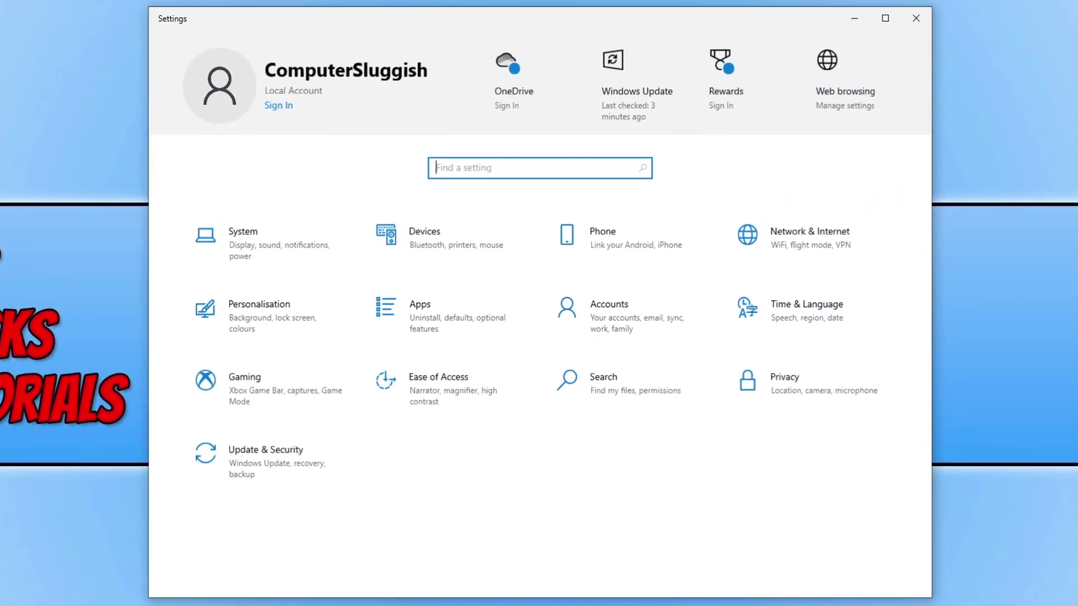
left_click(286, 378)
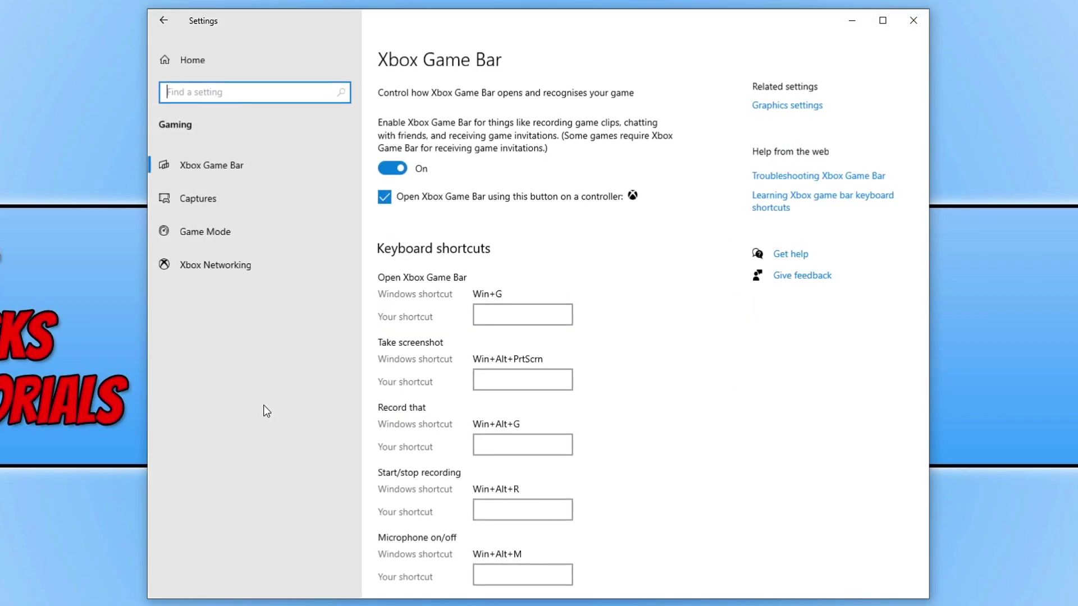
left_click(225, 235)
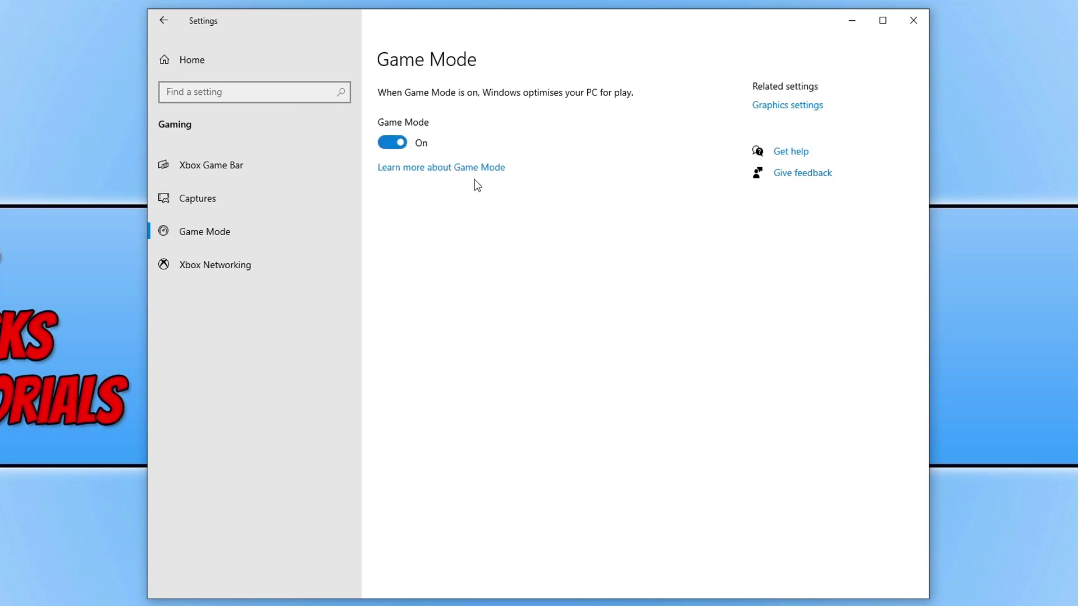
left_click(912, 18)
Step: Via an 'appearance' search, set visual effects to Adjust for best performance and apply it
key("super")
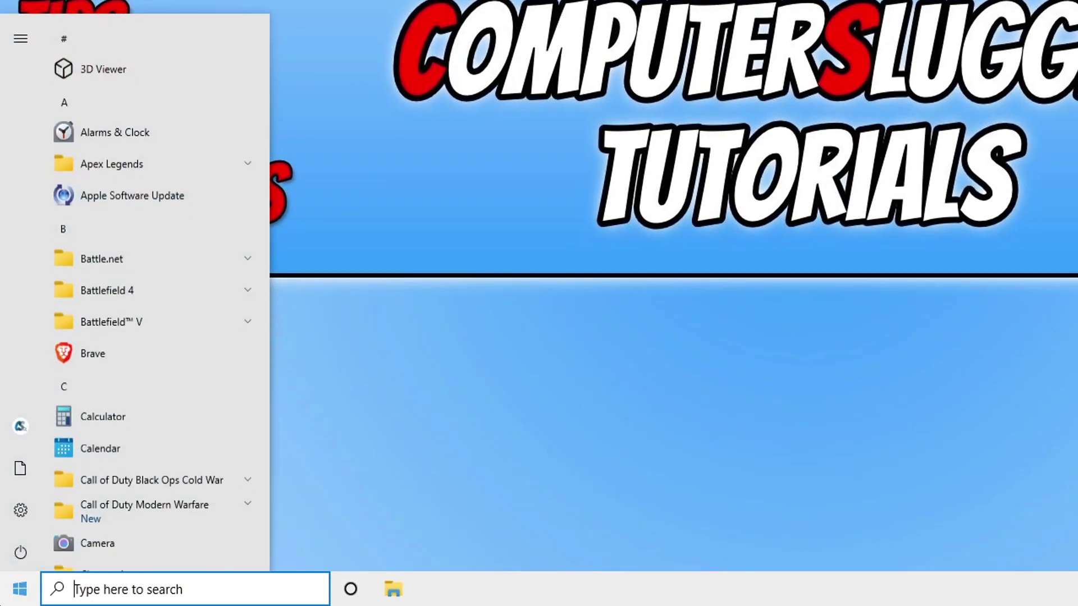
type("appearance")
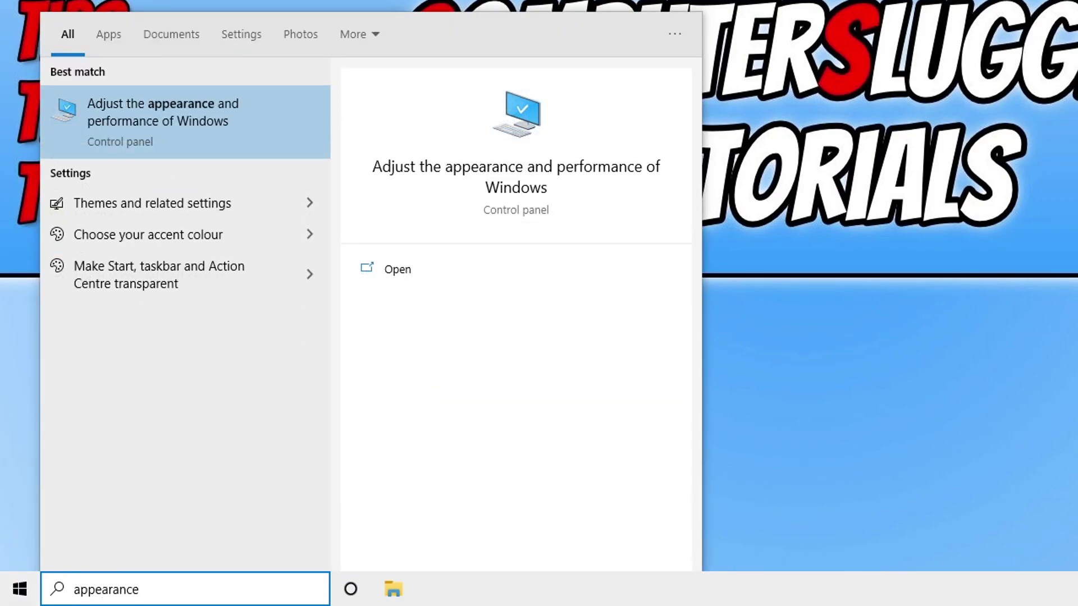
left_click(256, 136)
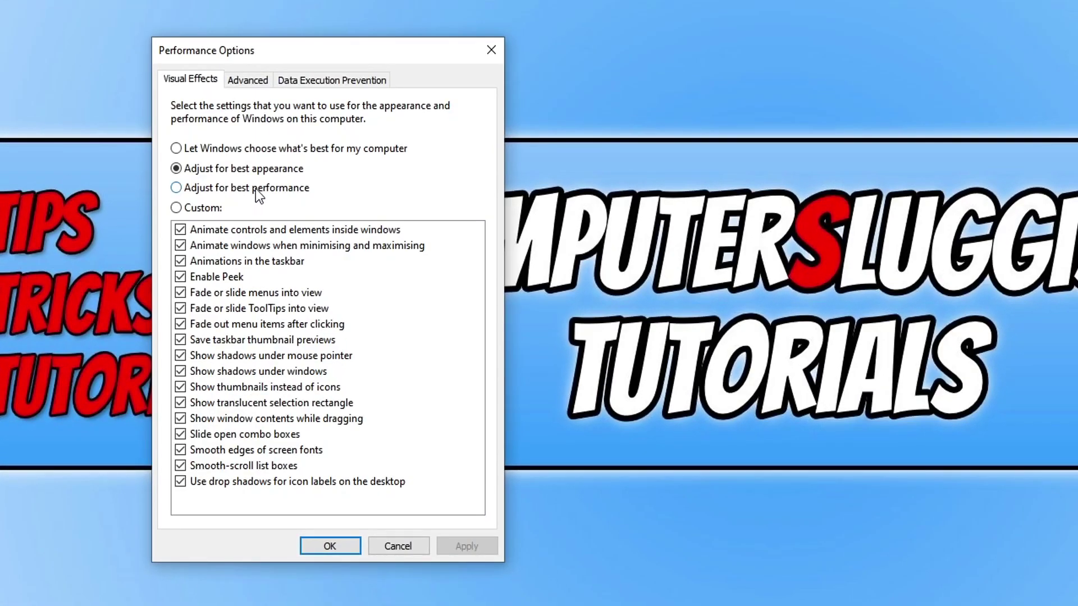
left_click(255, 189)
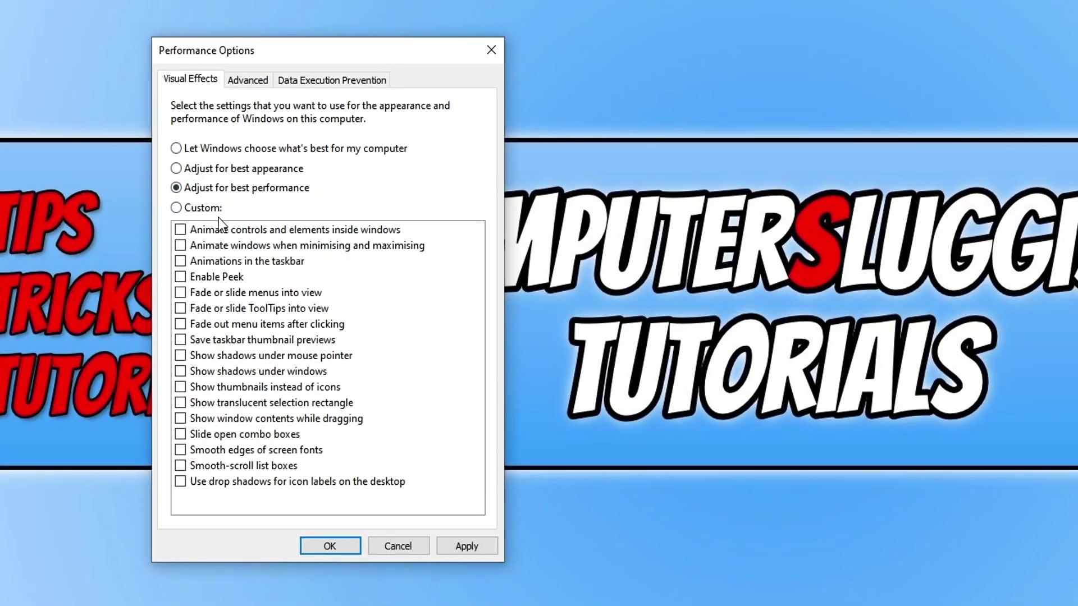
left_click(487, 545)
left_click(345, 547)
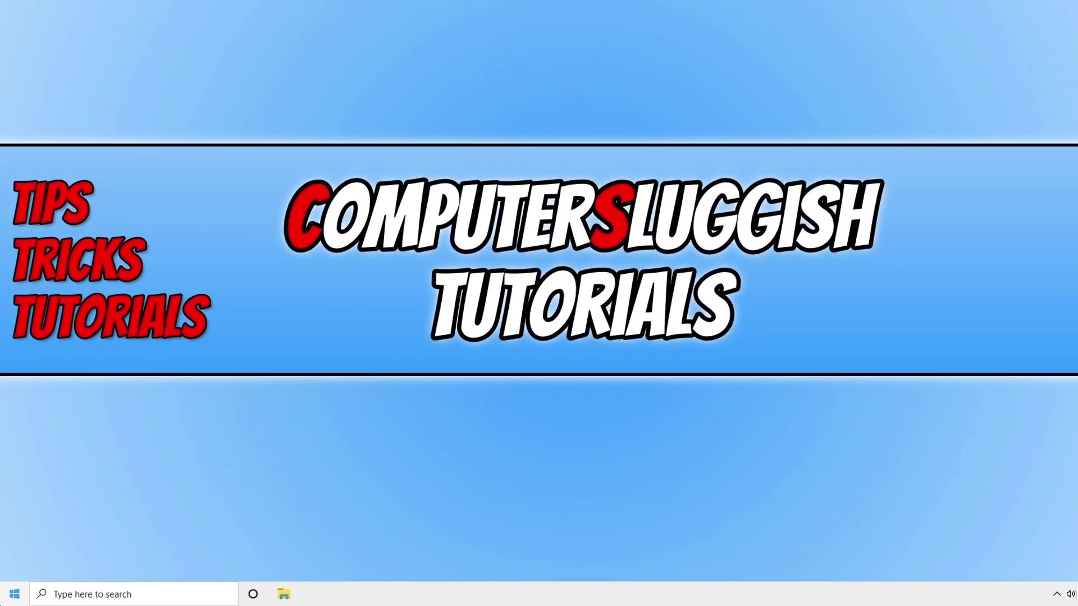
Step: Launch Disk Clean-up from a 'disk' search and choose drive C:
left_click(13, 595)
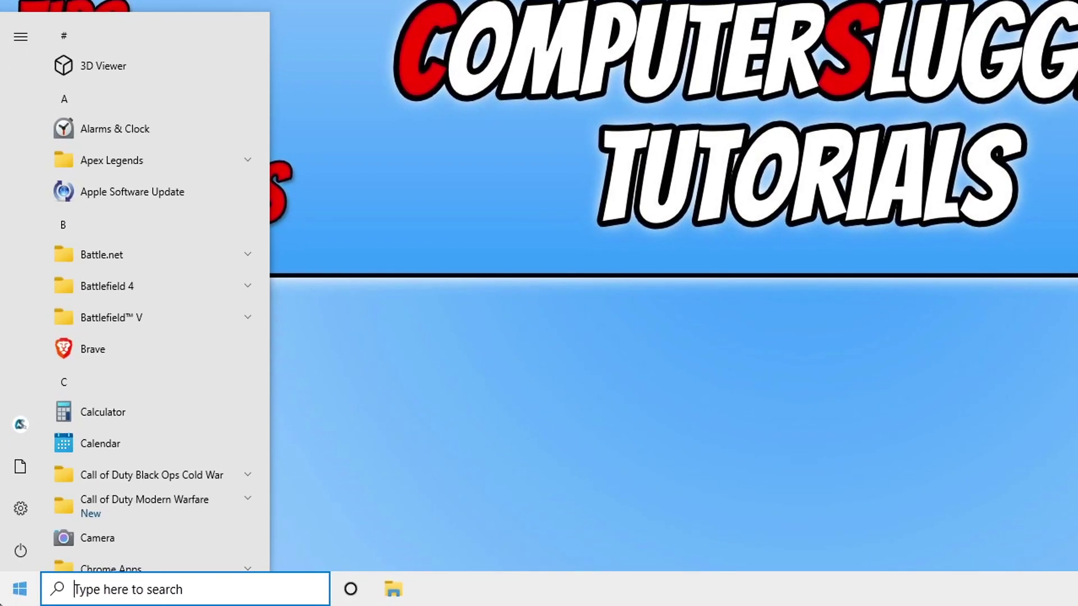
type("disk")
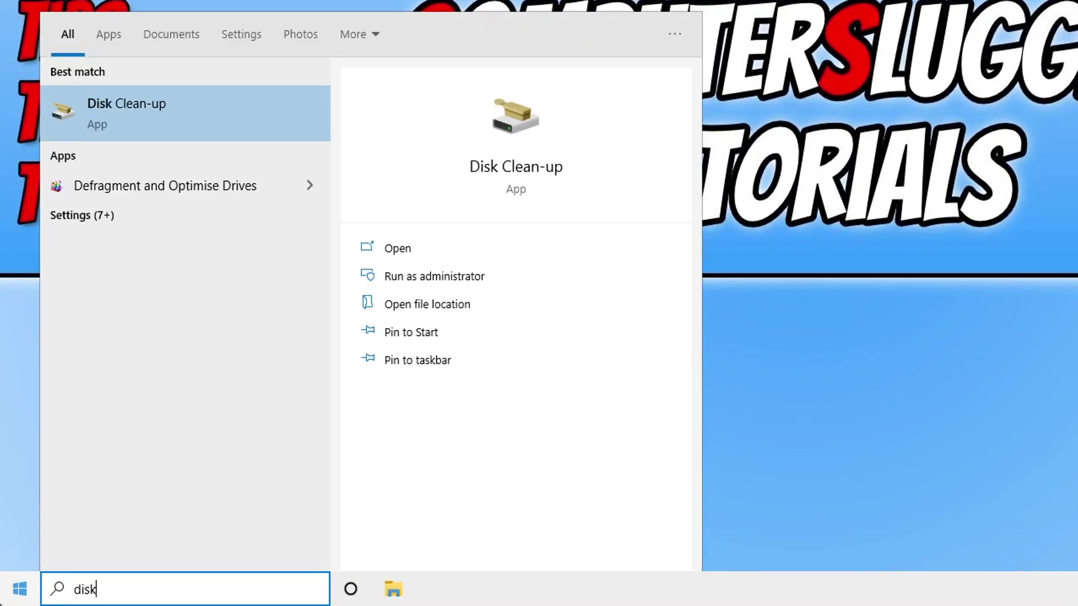
left_click(152, 113)
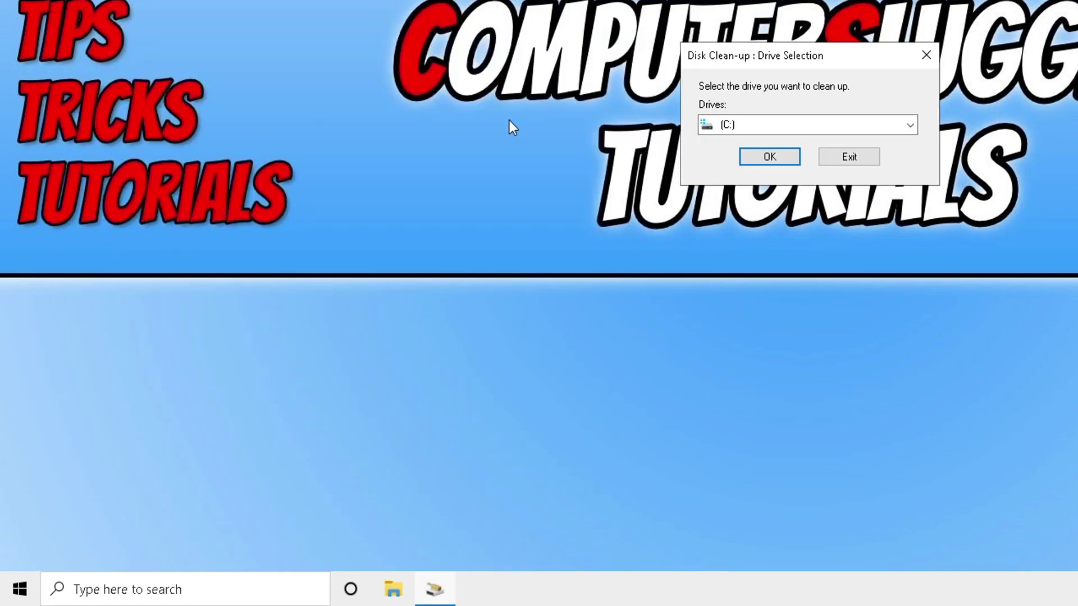
left_click(775, 159)
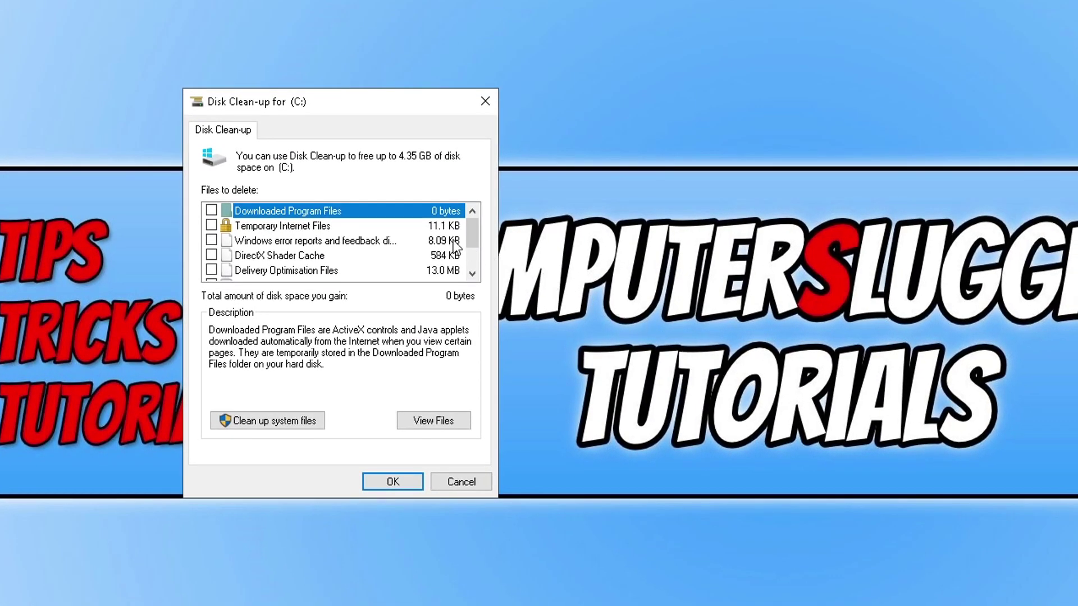
Step: Tick DirectX Shader Cache (584 KB) and permanently delete those files
scroll(331, 230, "down", 1)
scroll(328, 231, "up", 1)
scroll(256, 235, "down", 1)
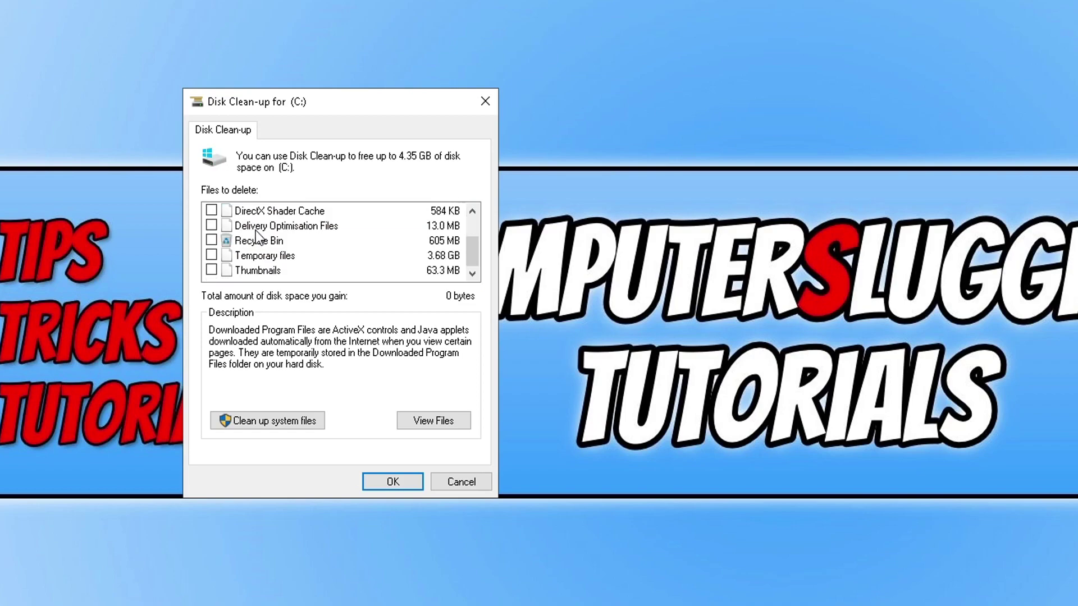
scroll(298, 233, "up", 1)
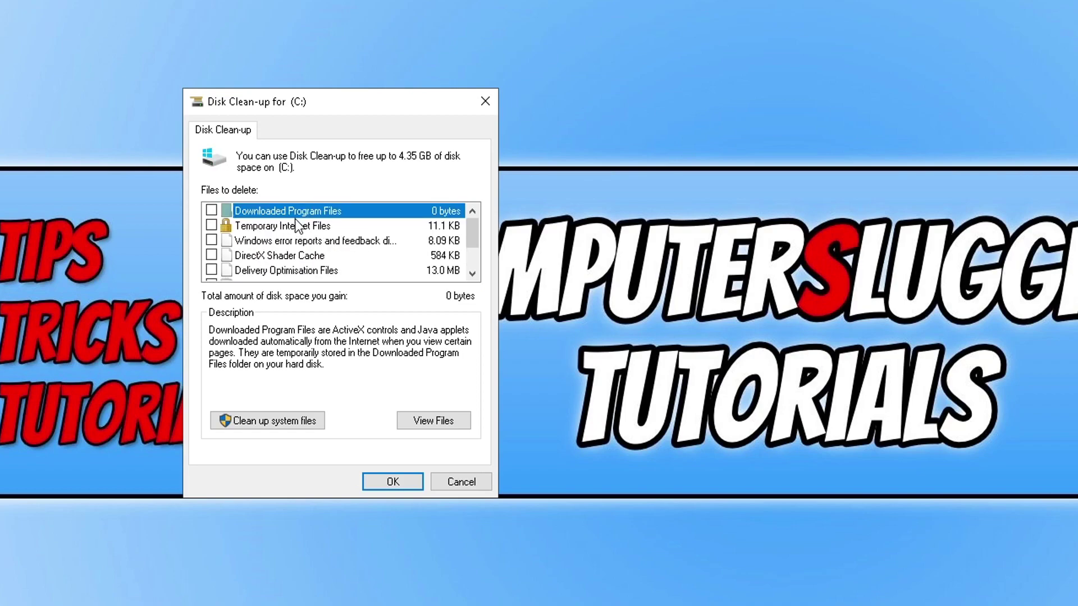
scroll(303, 247, "down", 1)
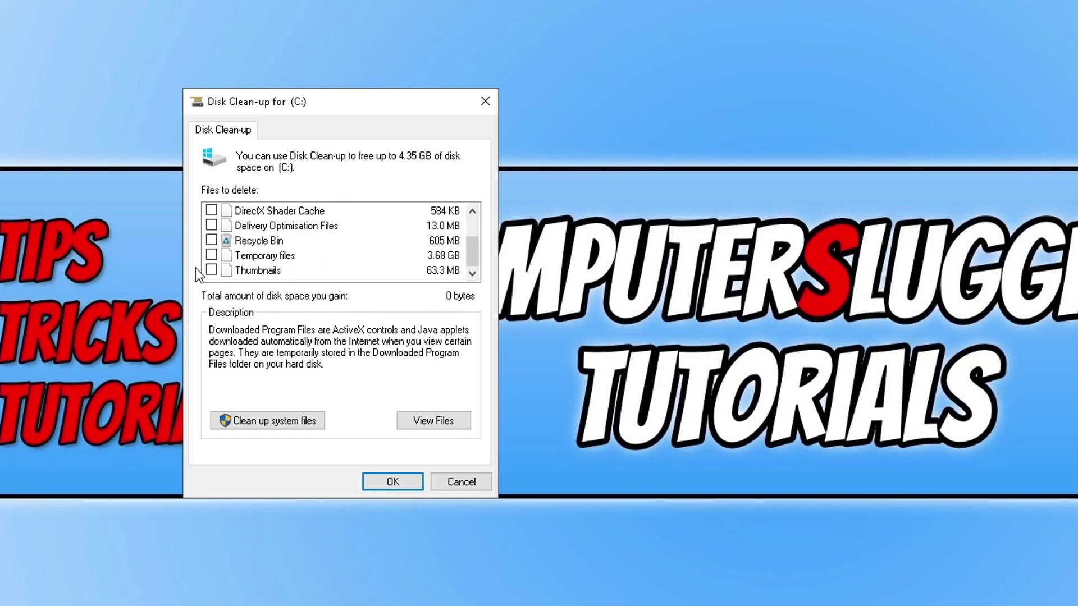
scroll(264, 247, "up", 1)
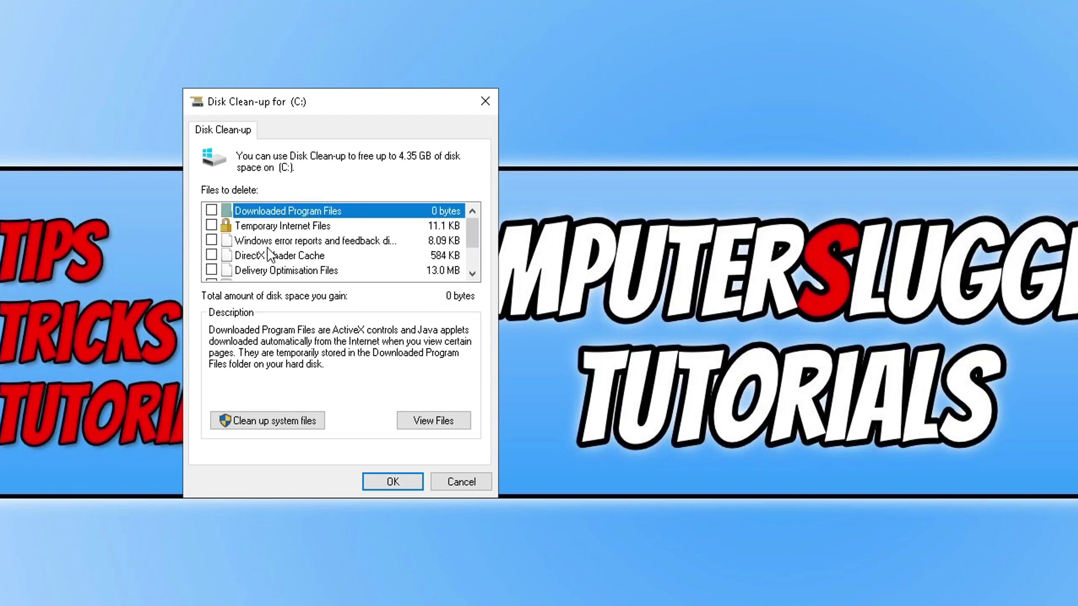
left_click(211, 256)
left_click(392, 482)
left_click(814, 359)
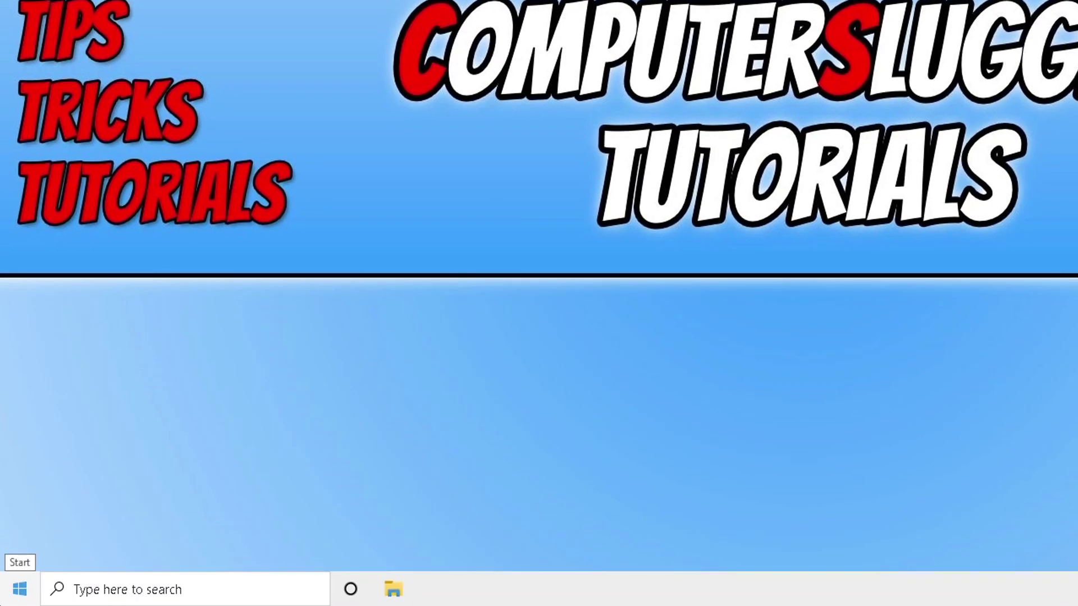
Step: Search 'defrag' and launch Defragment and Optimise Drives to list each drive's status
left_click(20, 588)
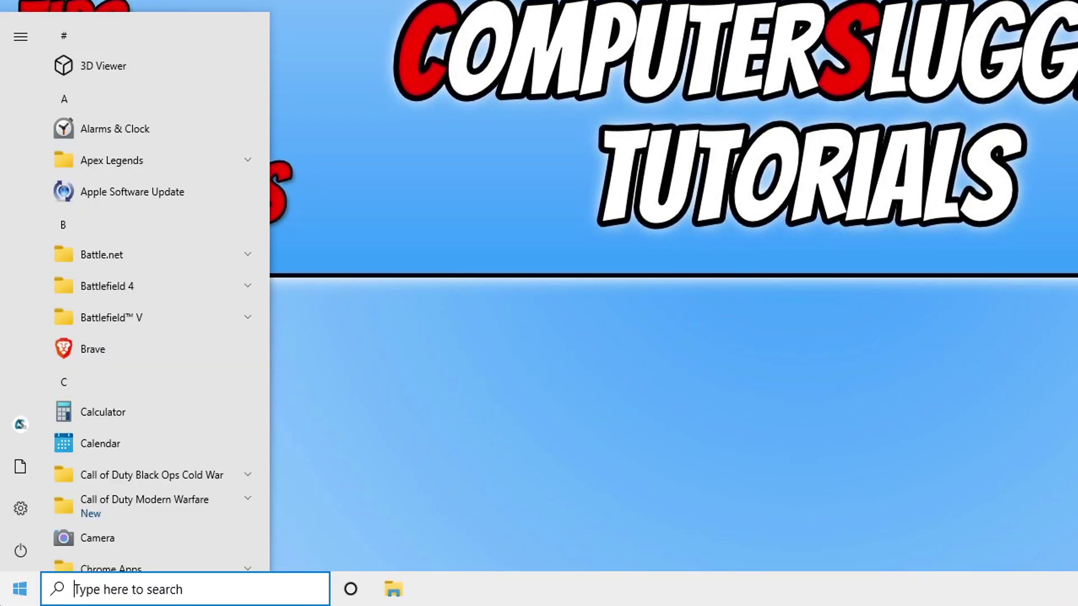
type("defrag")
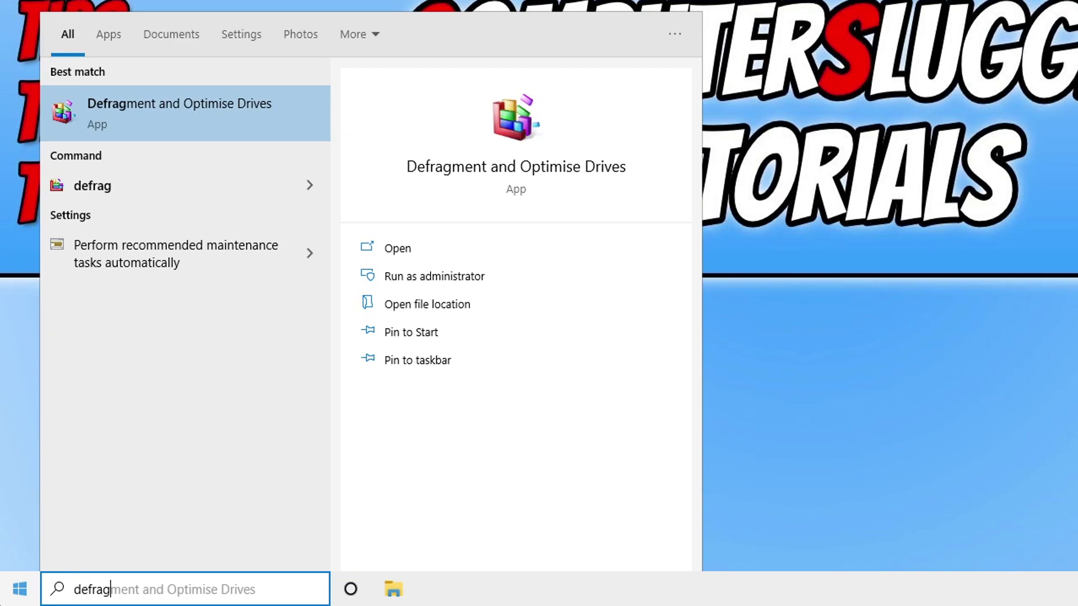
left_click(231, 109)
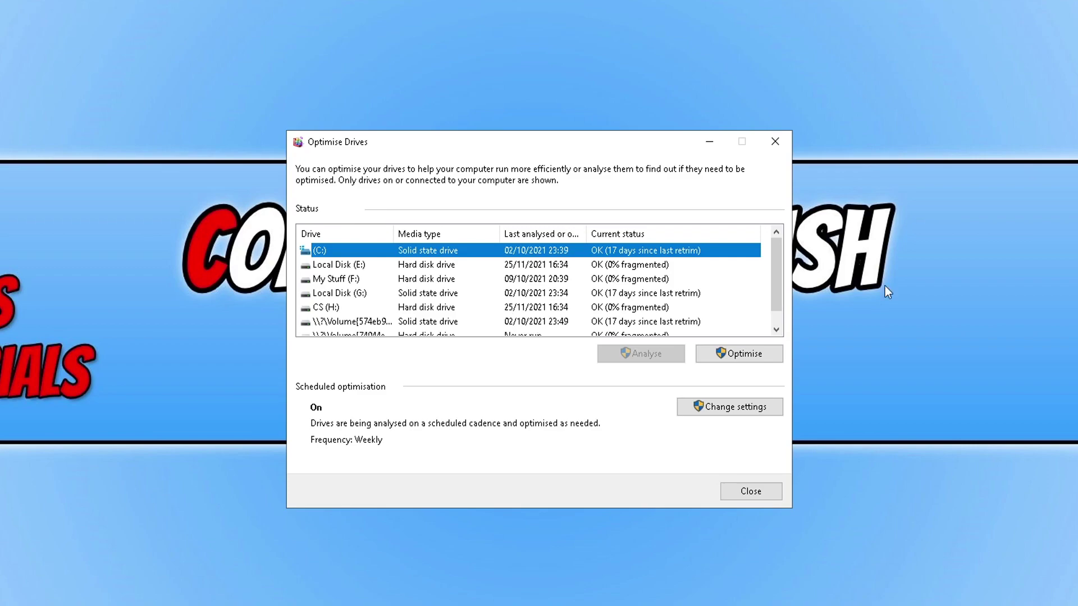
Step: From the desktop's Display settings, go to the Graphics settings page
right_click(541, 226)
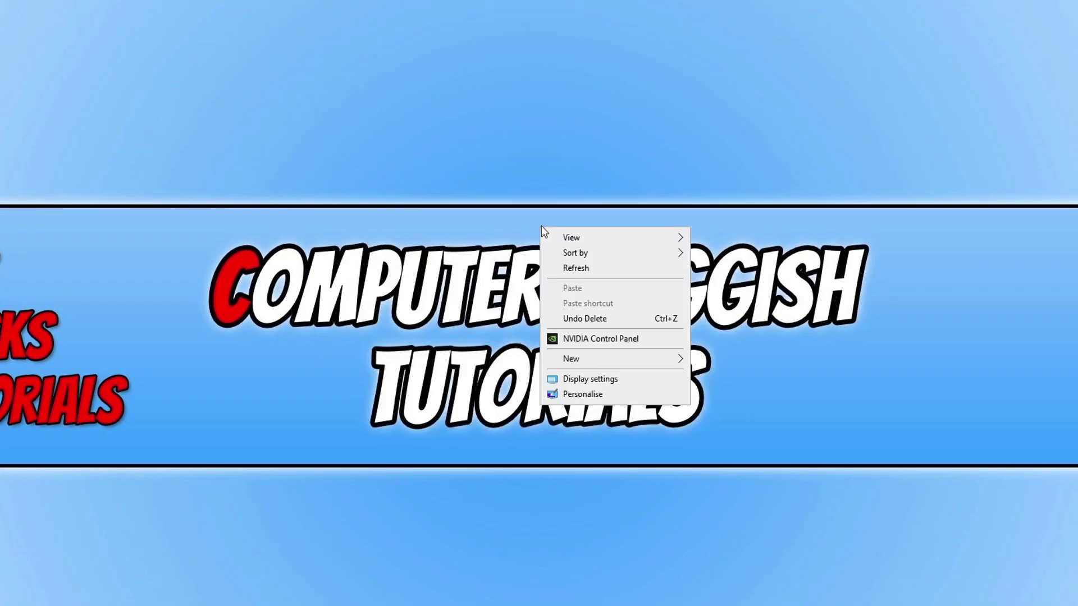
left_click(636, 380)
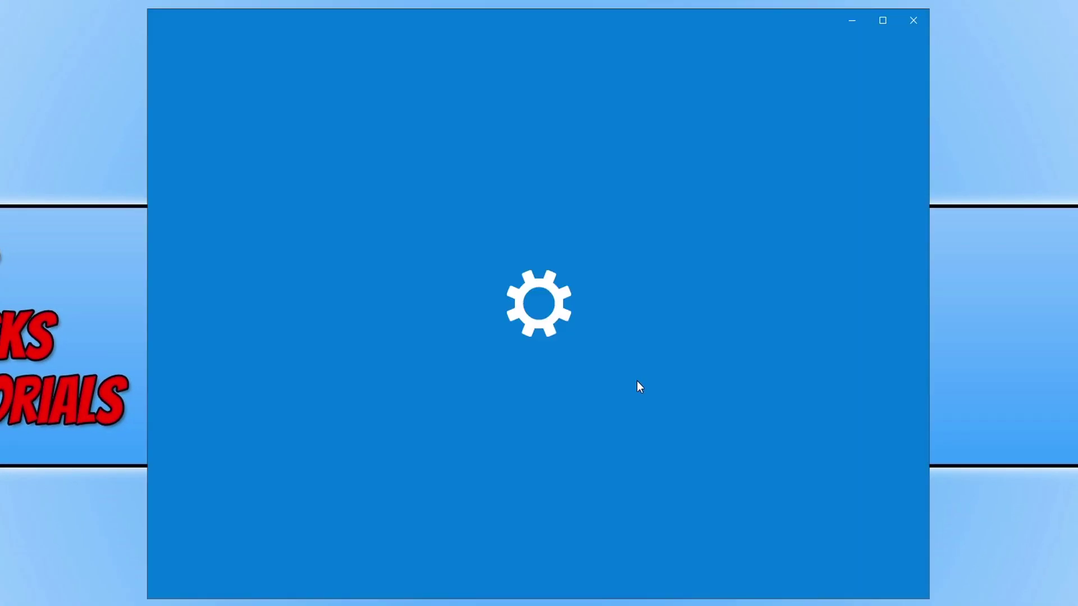
scroll(650, 418, "down", 3)
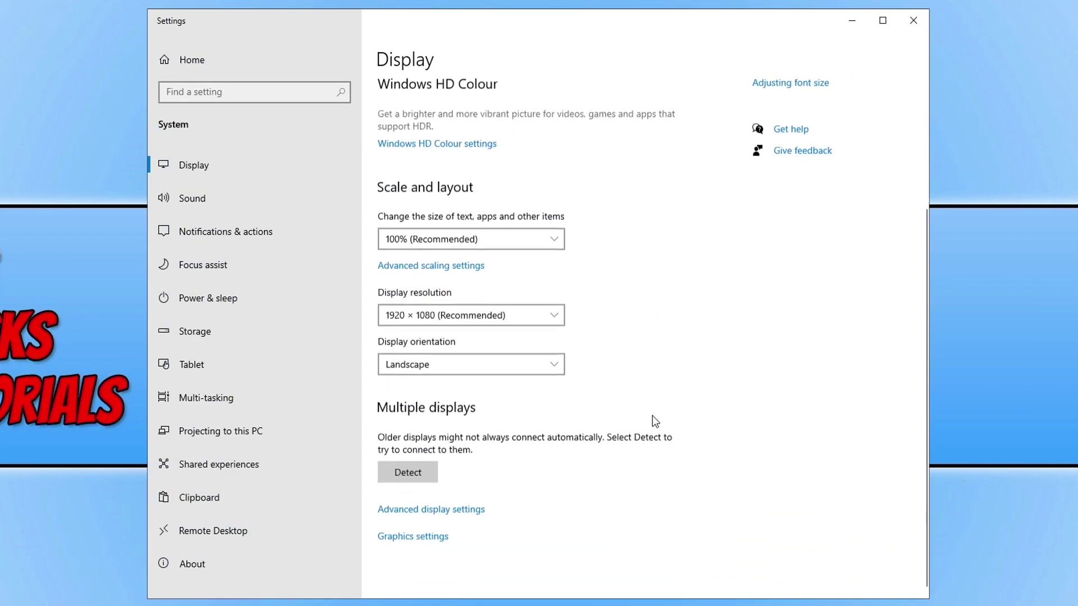
left_click(436, 540)
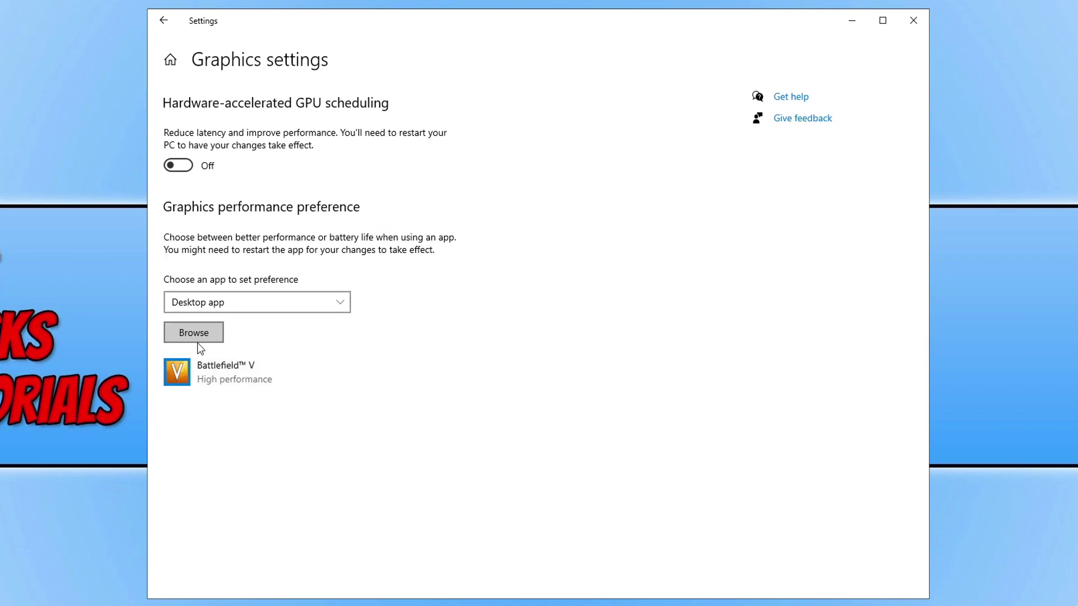
Step: Set the app type to Microsoft Store app and select Back 4 Blood from the app list
left_click(231, 302)
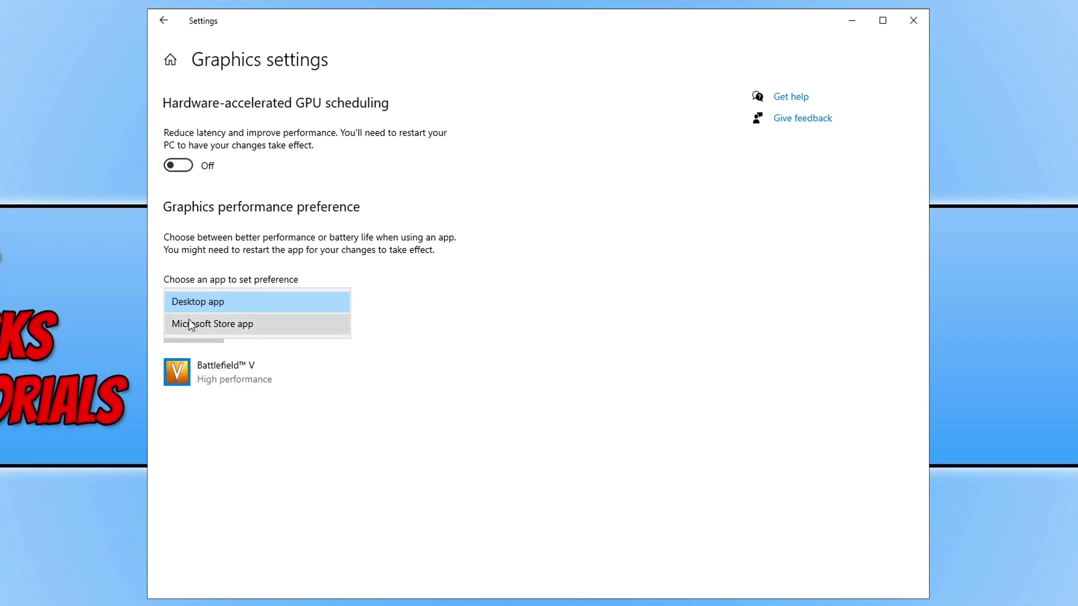
left_click(237, 303)
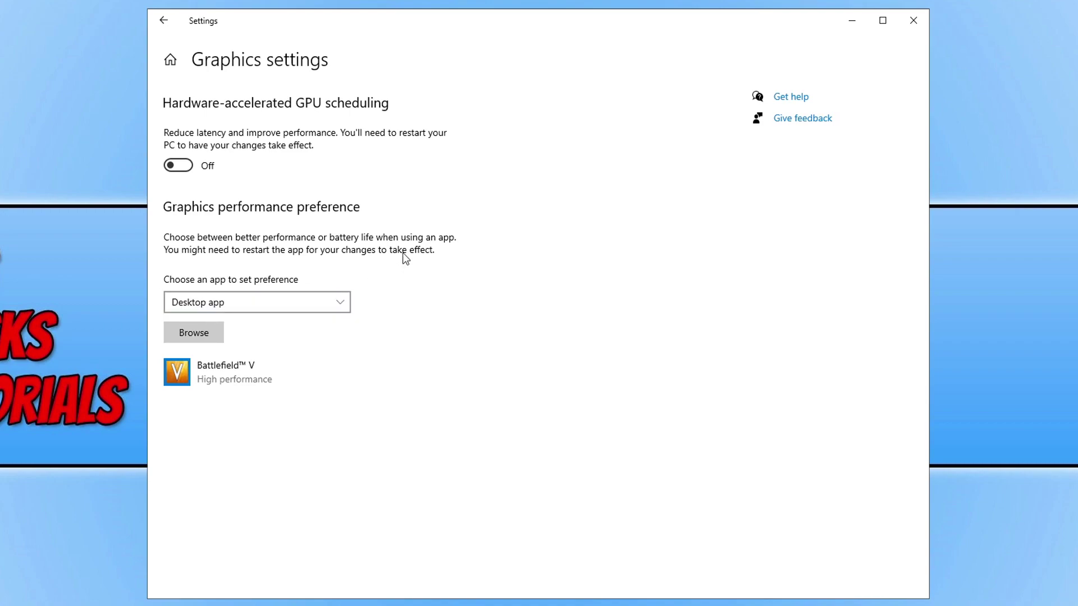
left_click(287, 307)
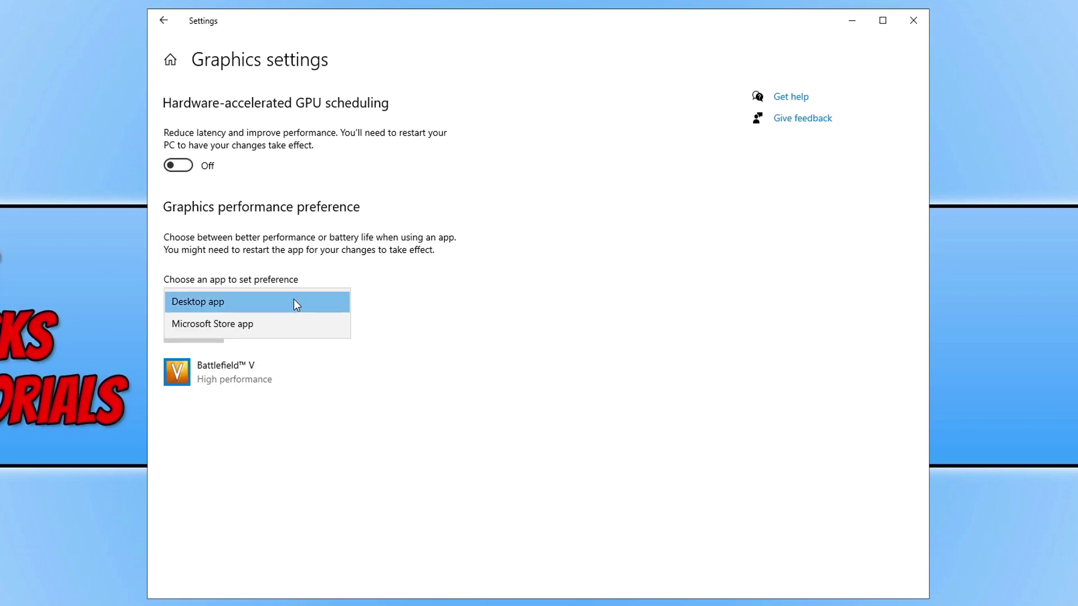
left_click(274, 324)
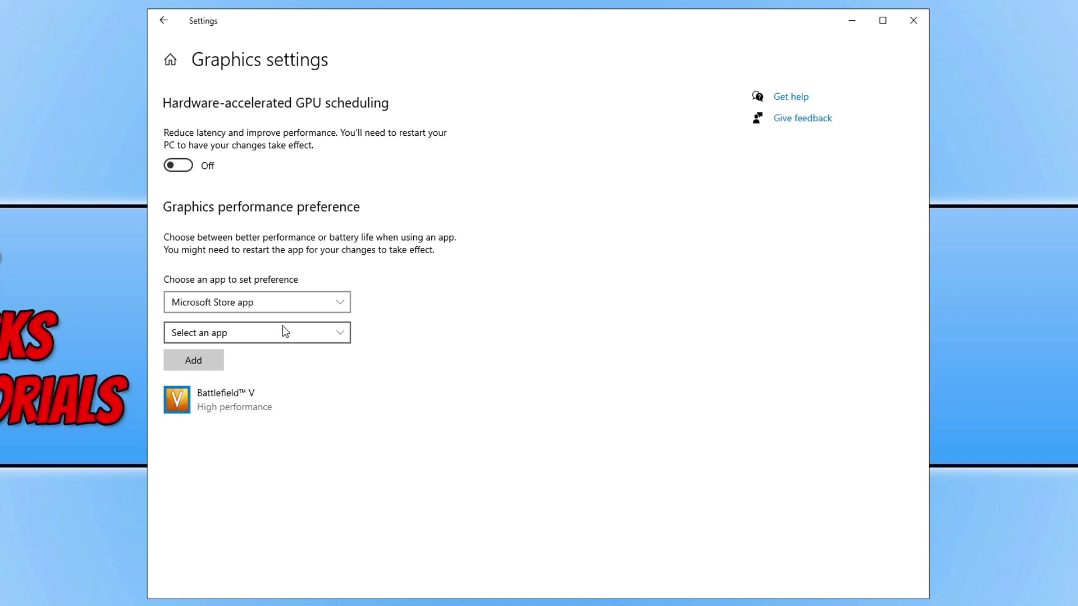
left_click(277, 330)
scroll(269, 292, "up", 4)
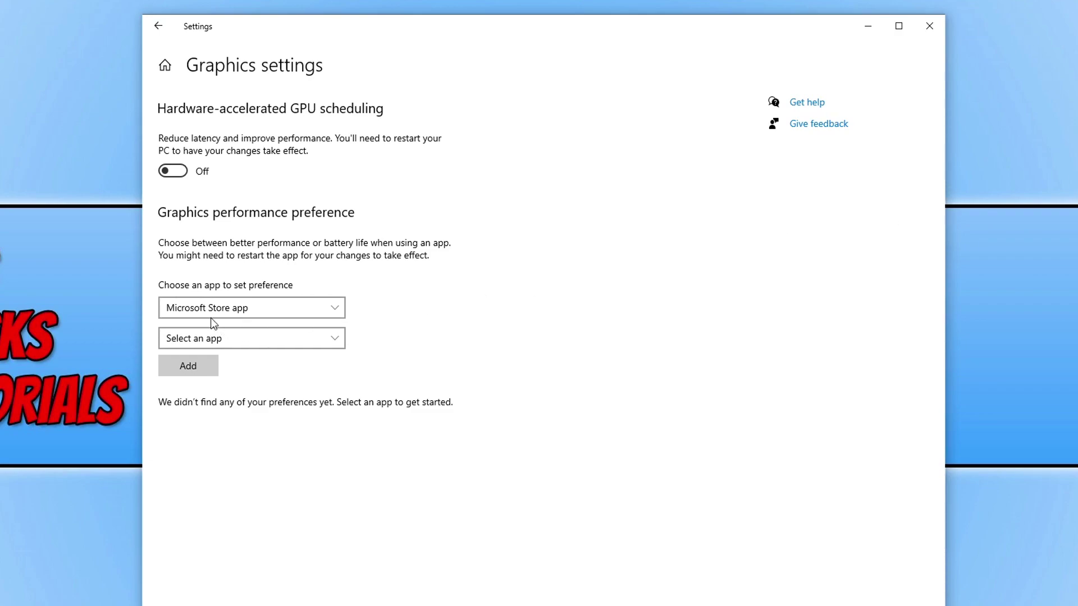
left_click(264, 313)
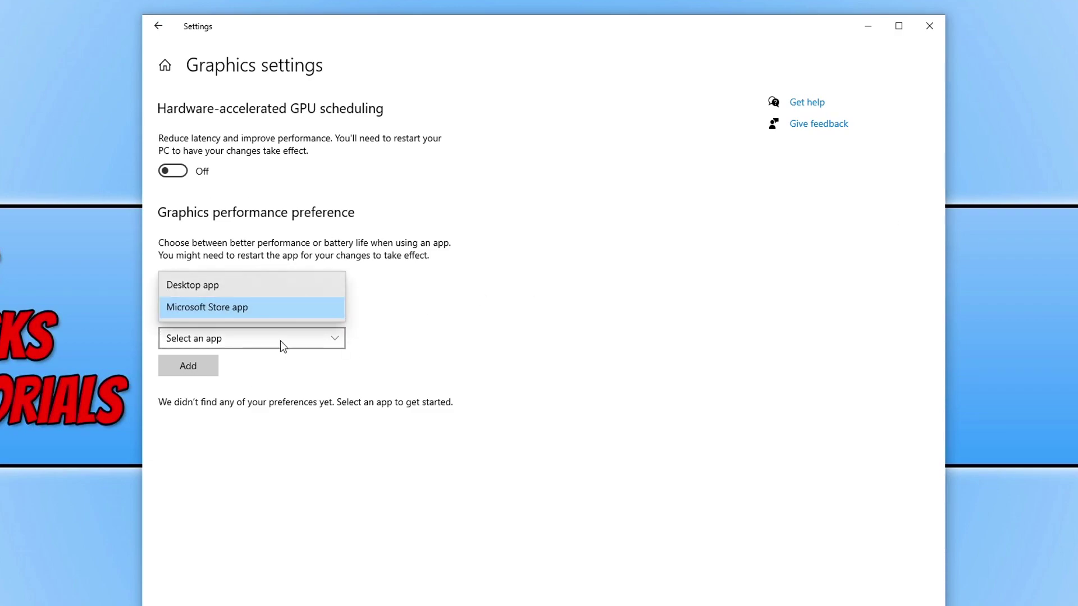
left_click(241, 308)
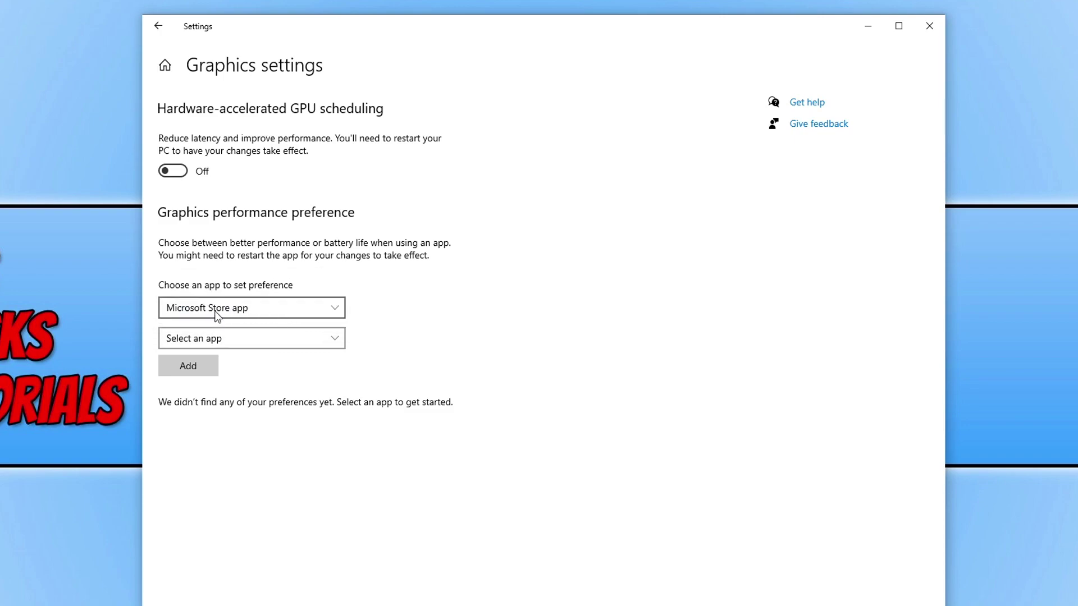
left_click(279, 338)
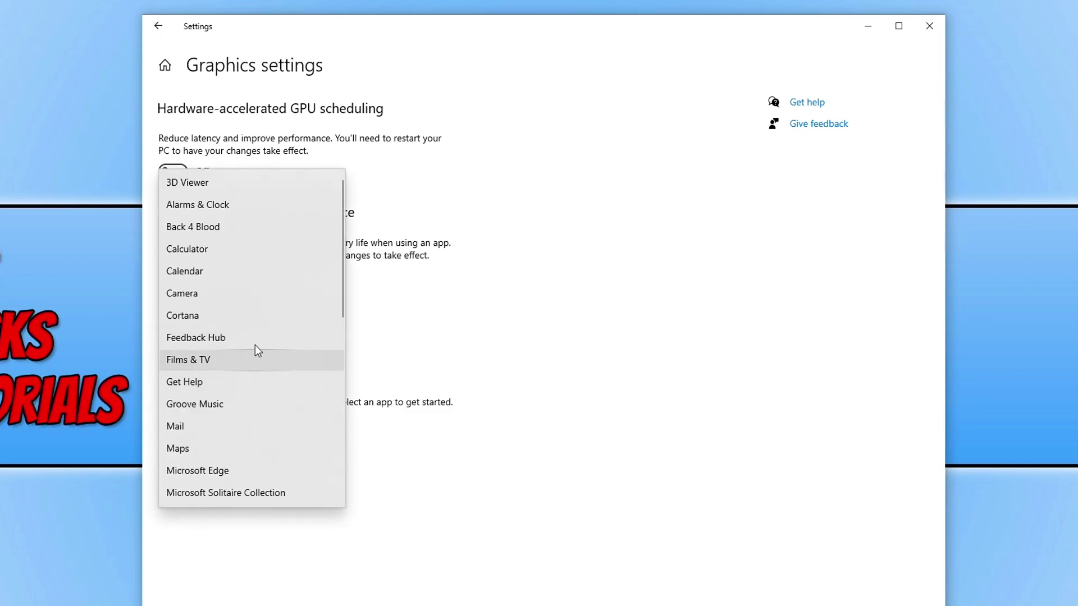
left_click(251, 228)
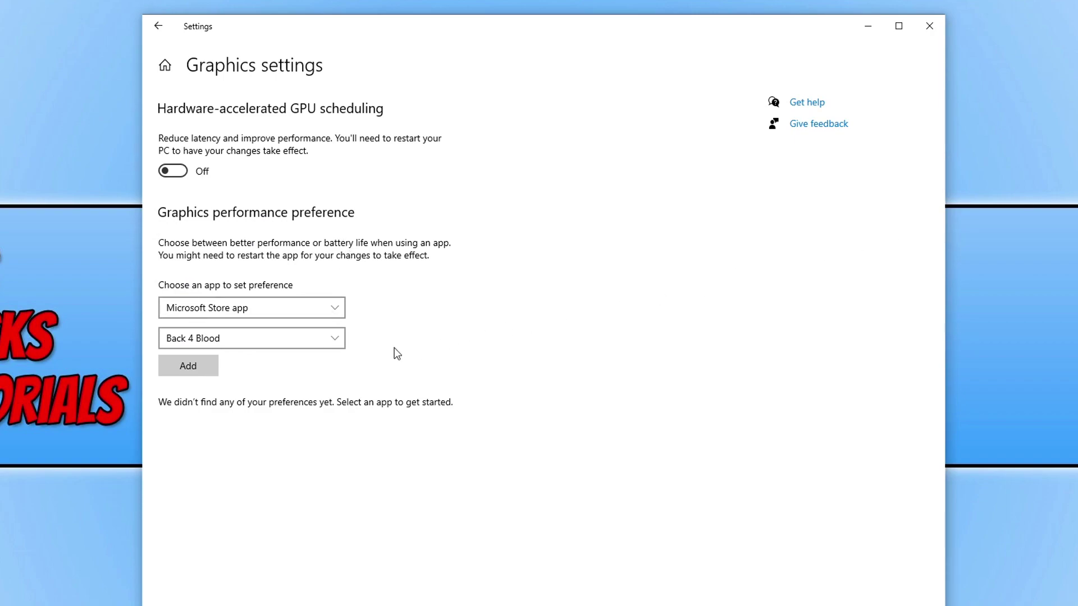
Step: Add Back 4 Blood and save its graphics preference as High performance
left_click(188, 365)
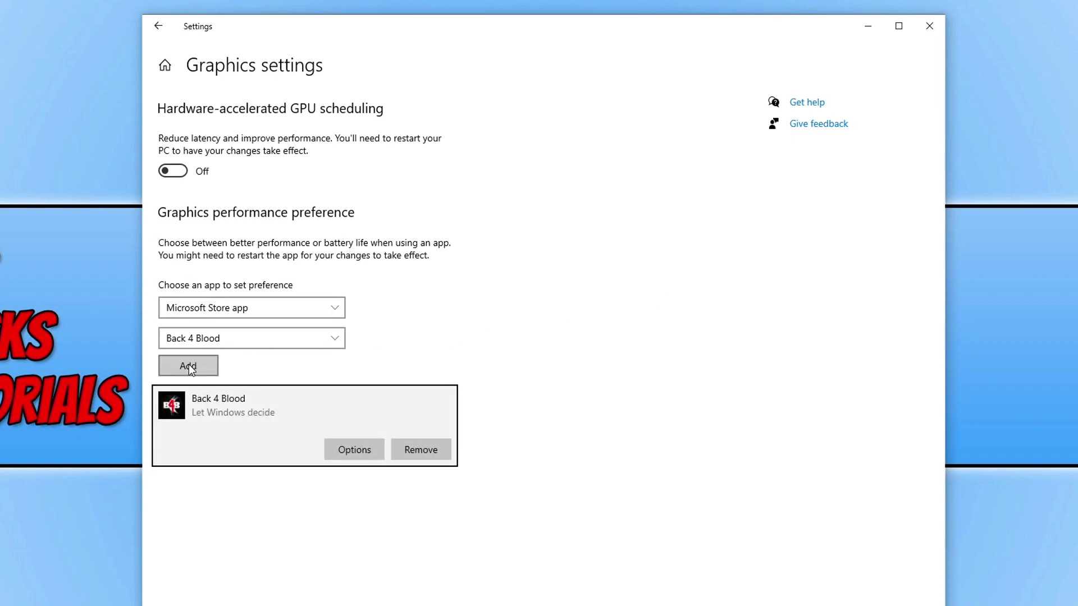
left_click(351, 448)
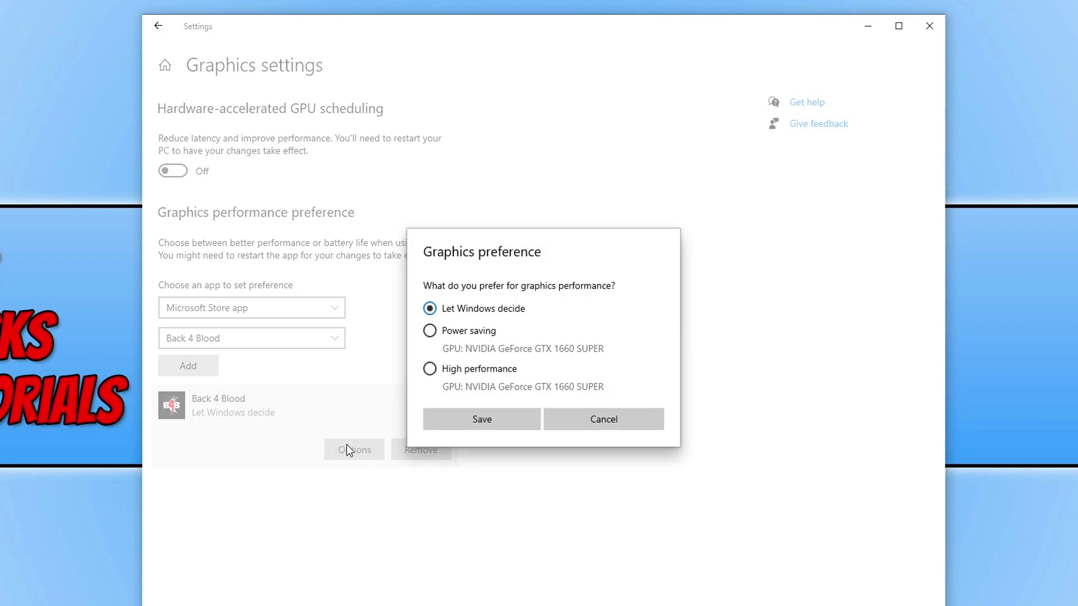
left_click(494, 370)
left_click(496, 420)
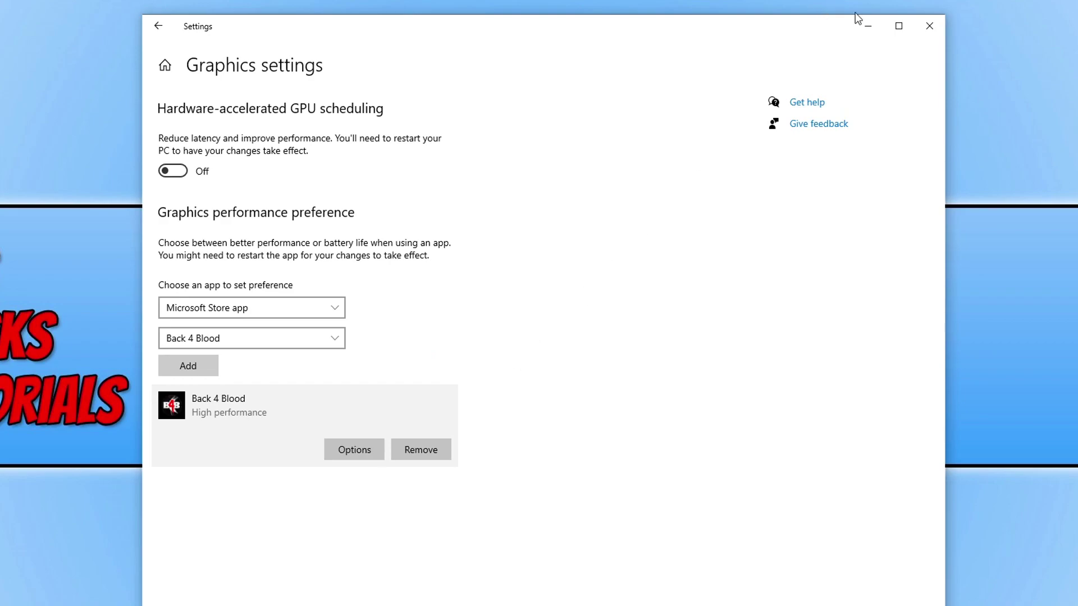
left_click(868, 27)
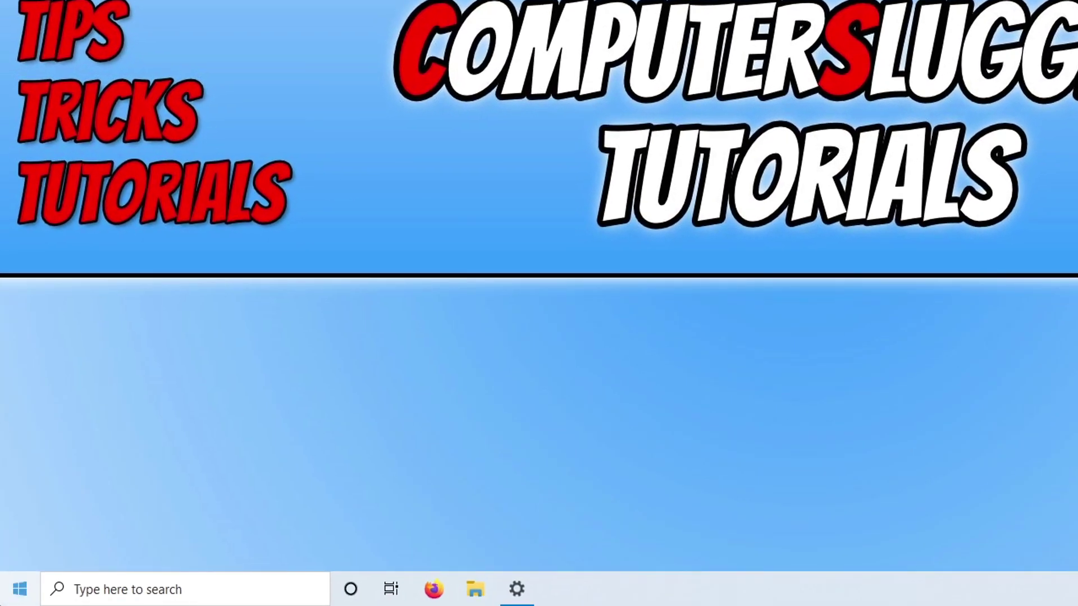
Step: Open Power Options through Additional power settings, showing Ultimate Performance as the active plan
right_click(3, 601)
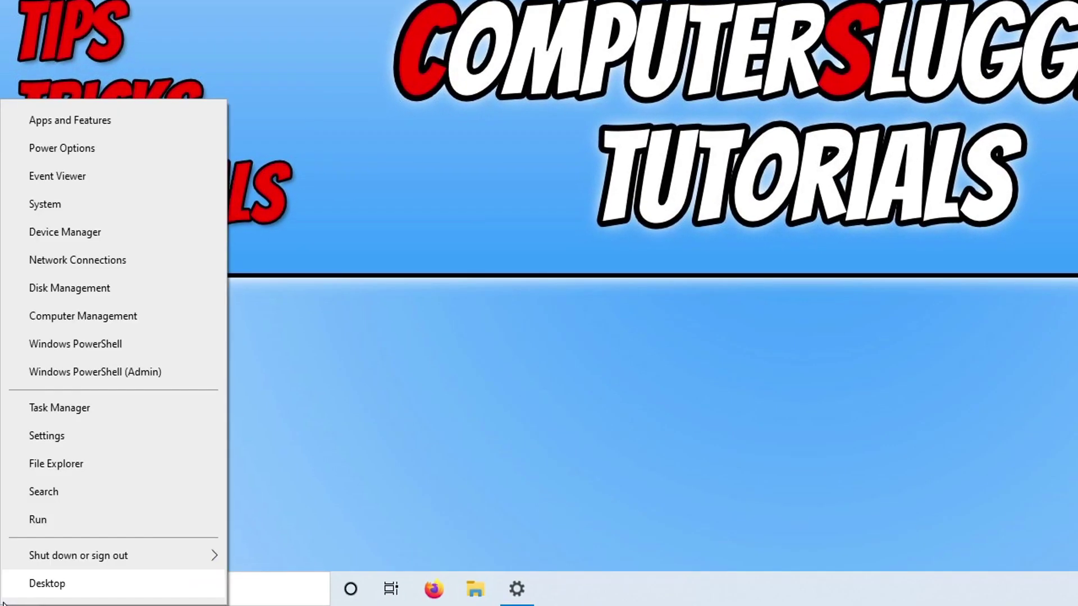
left_click(158, 150)
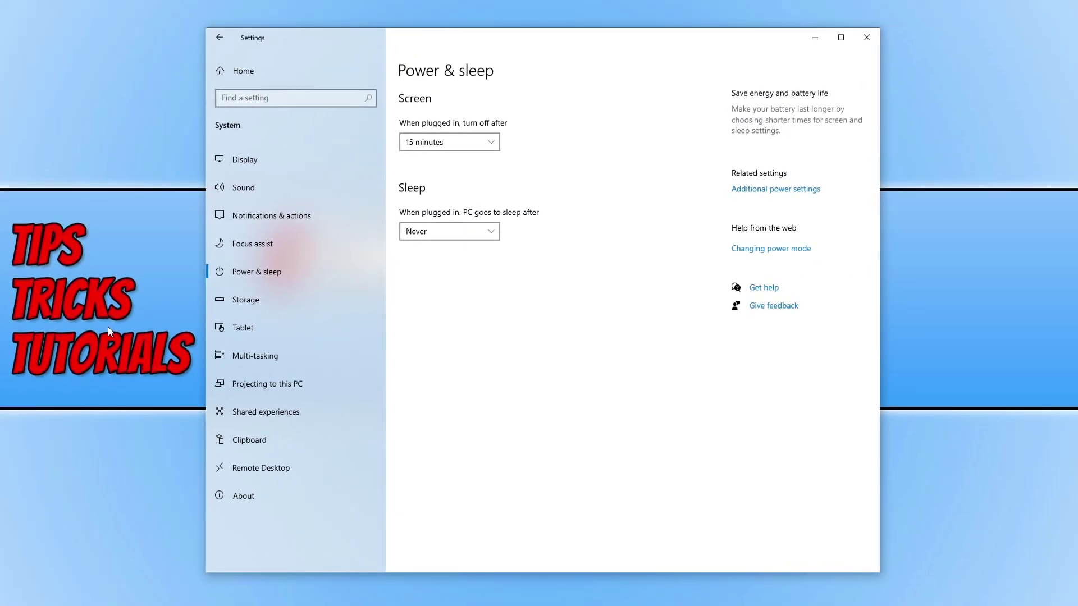
left_click(815, 193)
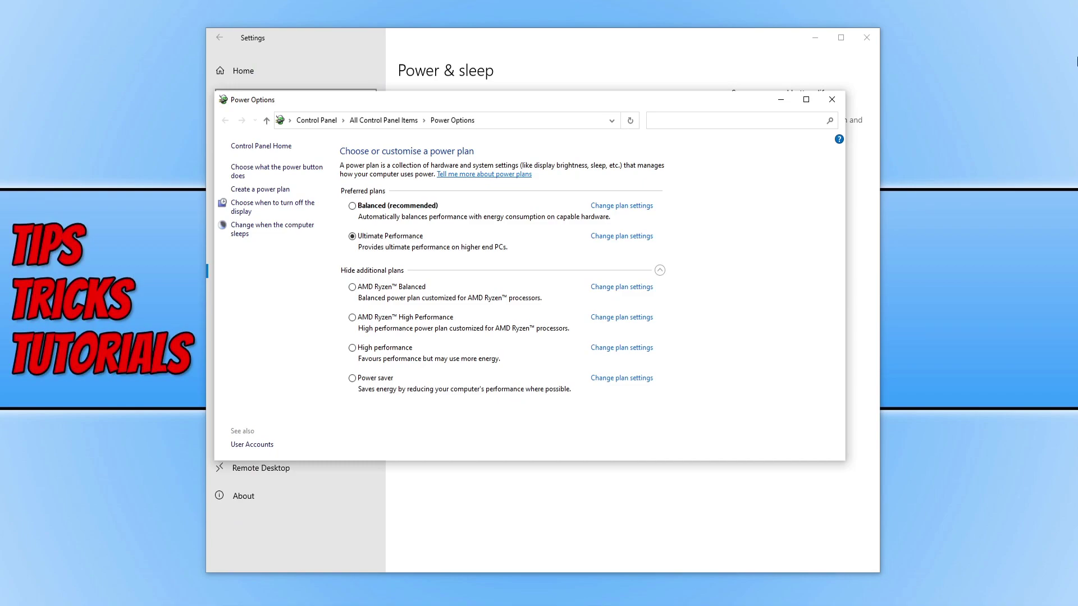